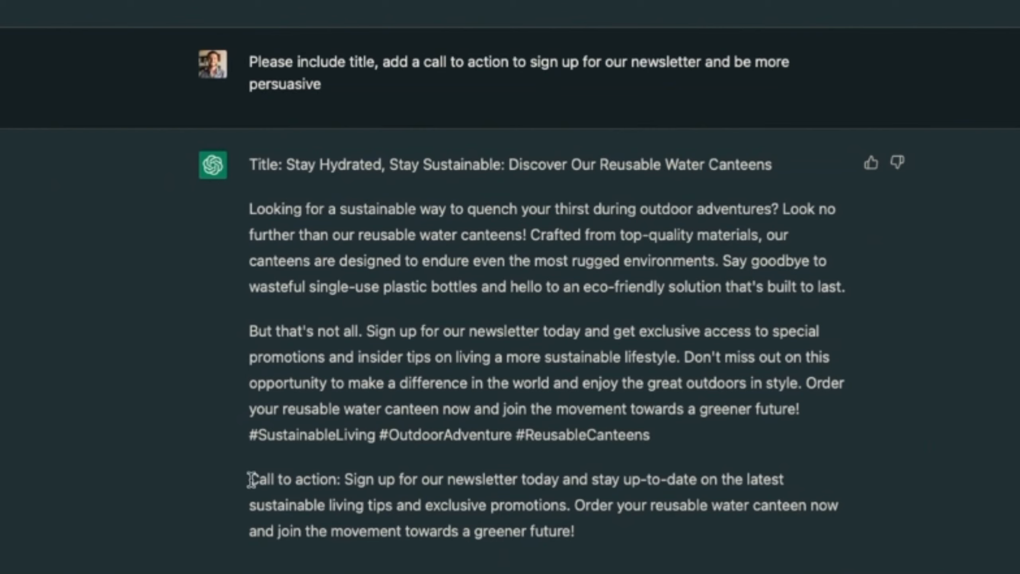
Highlight the call-to-action paragraph at the end of the revised canteen post to review it.
left_click_drag(250, 480, 726, 537)
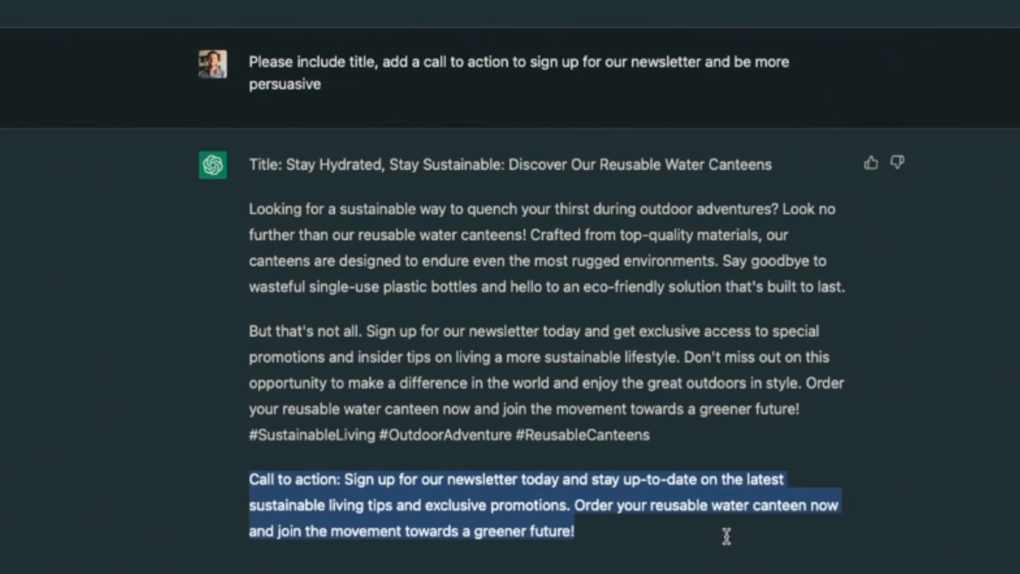
left_click(604, 530)
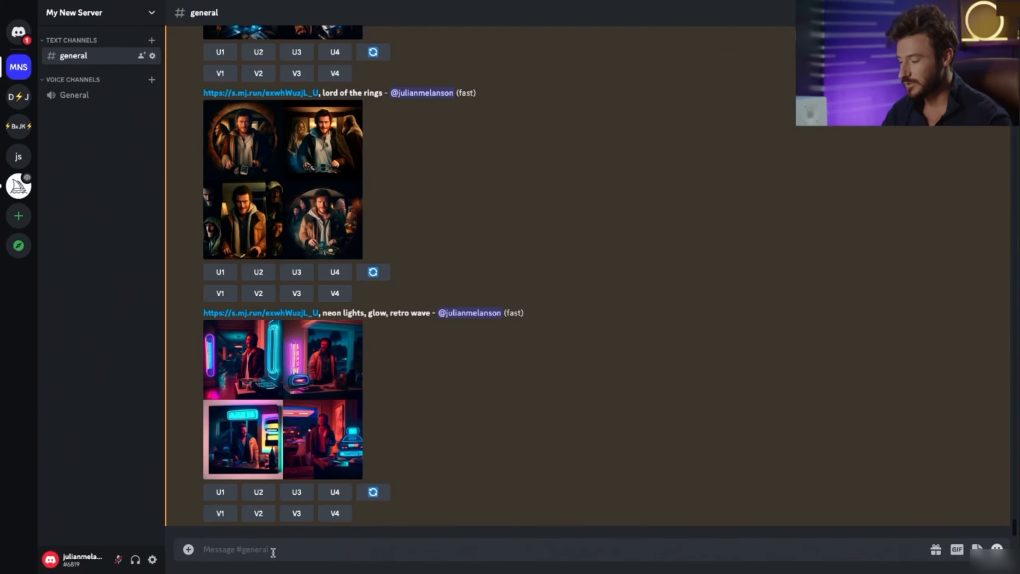
Switch to Discord and start an /imagine prompt reading "product photoshoot for a reusable water canteen,".
type("/im")
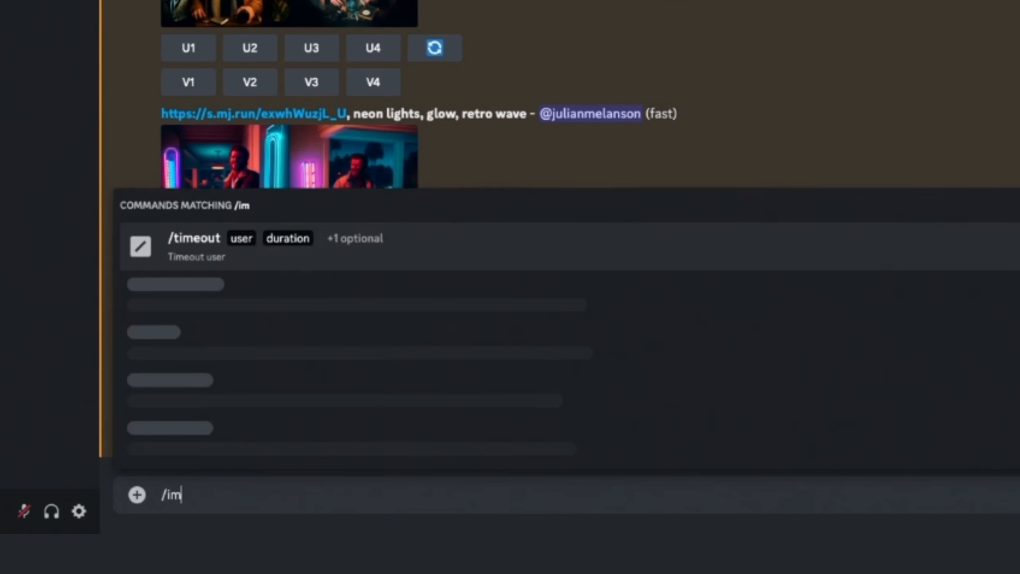
type("ag")
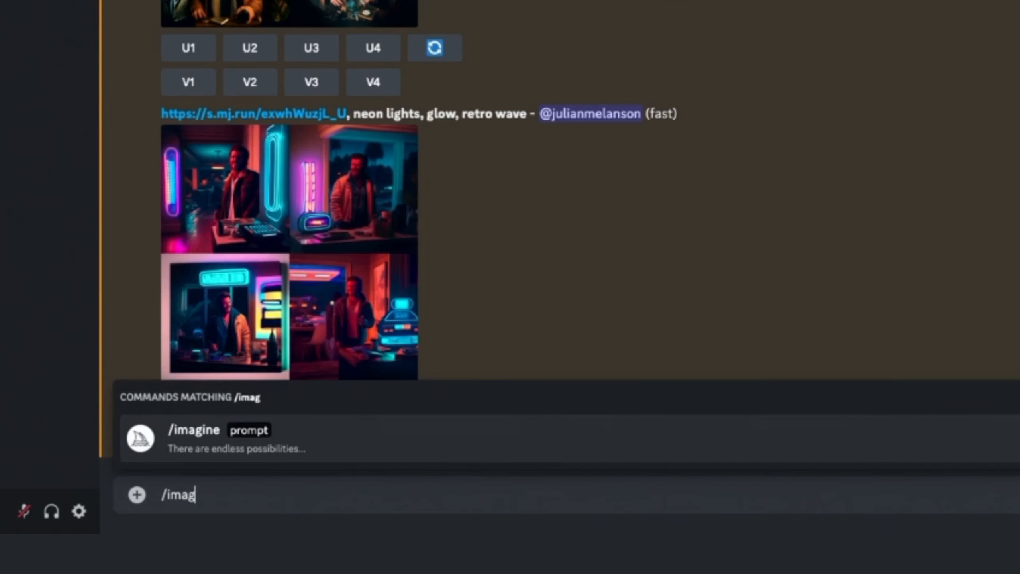
left_click(312, 439)
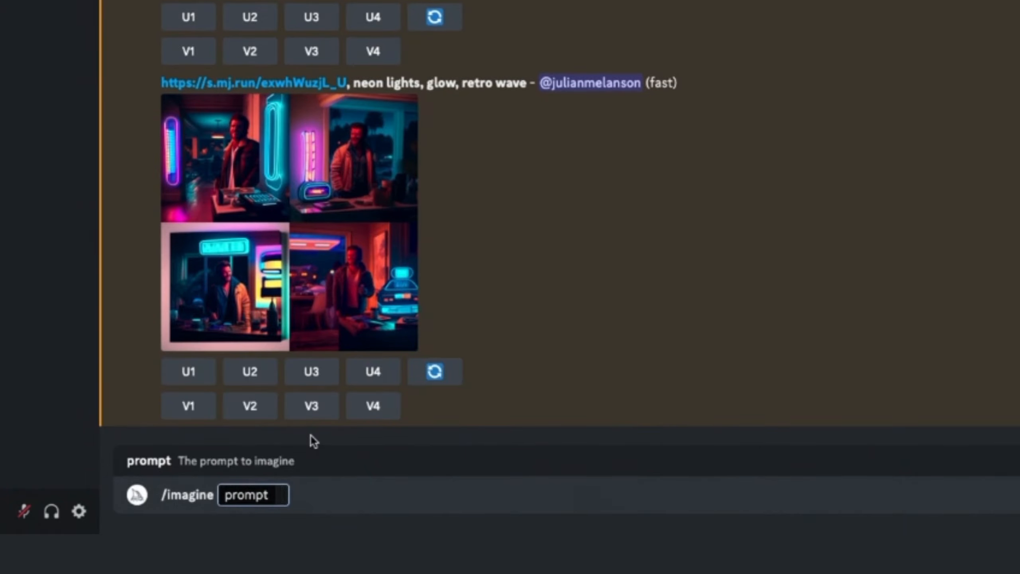
type("prod")
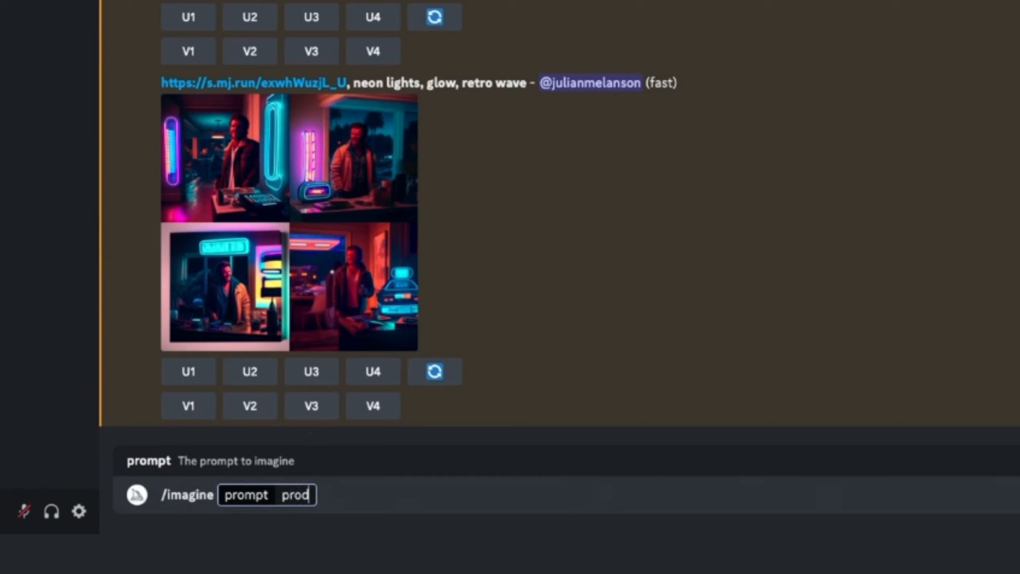
type("uct photo")
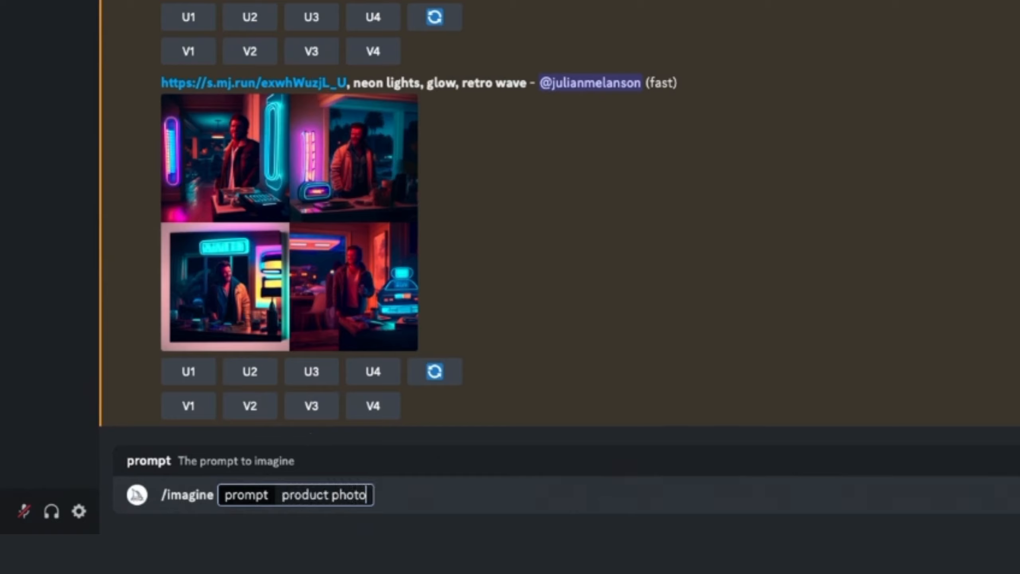
type("shoot for ")
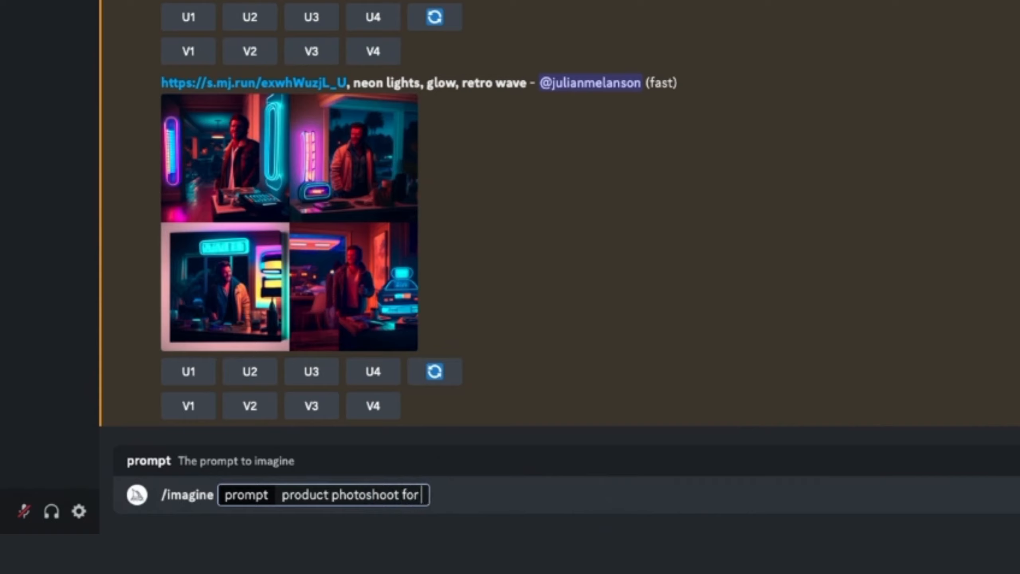
type("a reusabl")
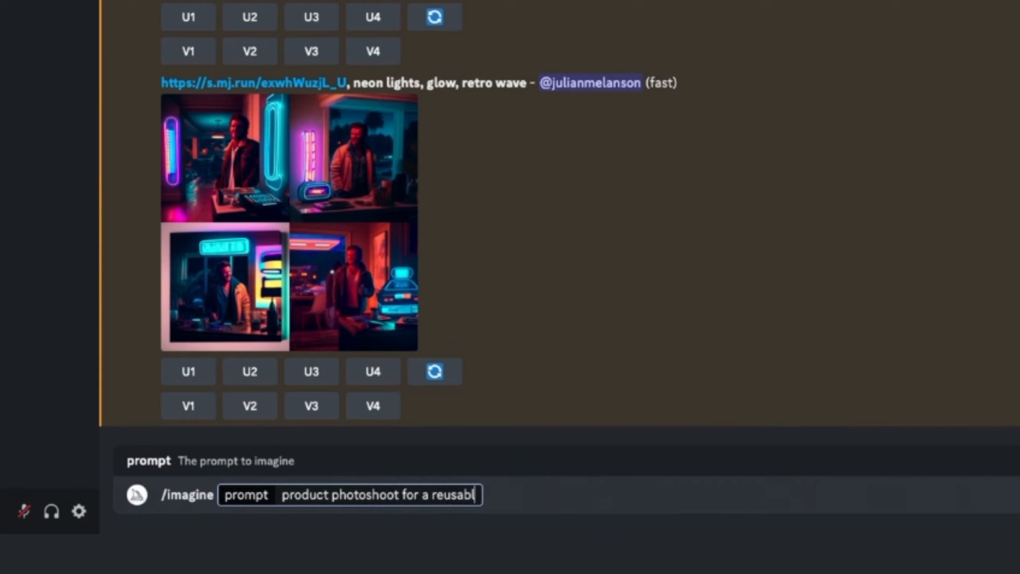
type("e water cant")
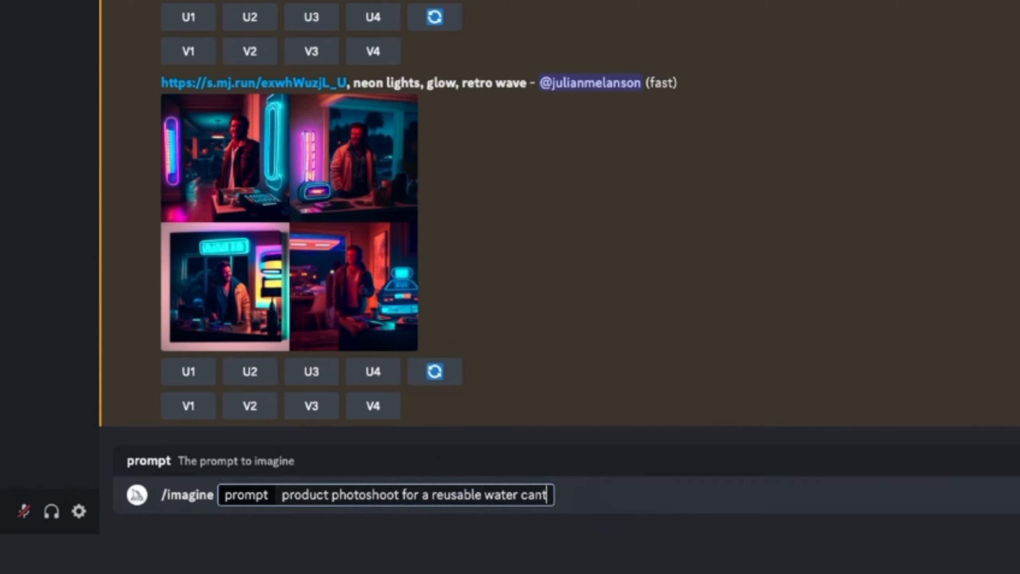
type("een, ")
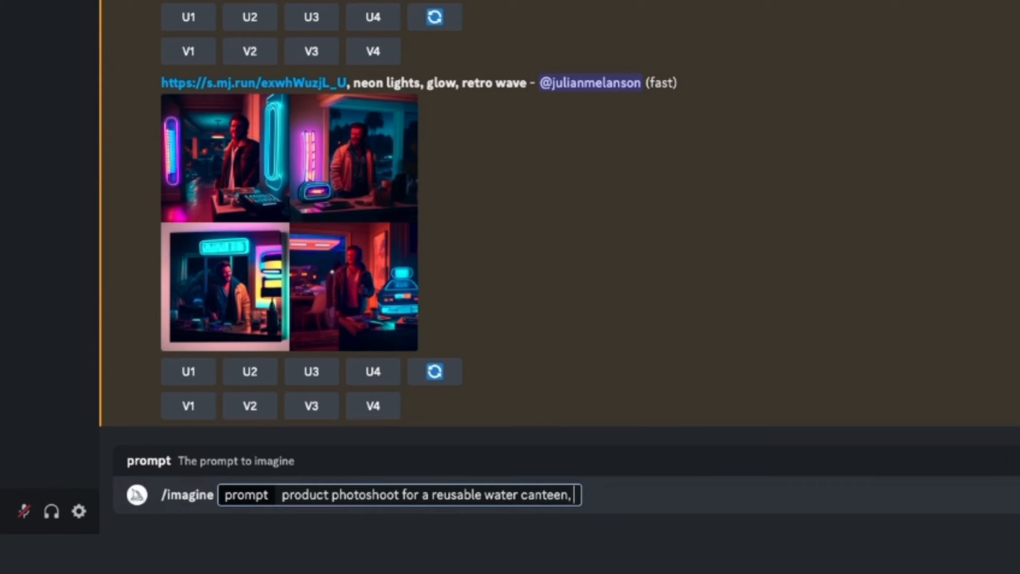
Complete the prompt with "professional lighting, blue colored backdrop, photorealistic --testp" and submit it.
type("profes")
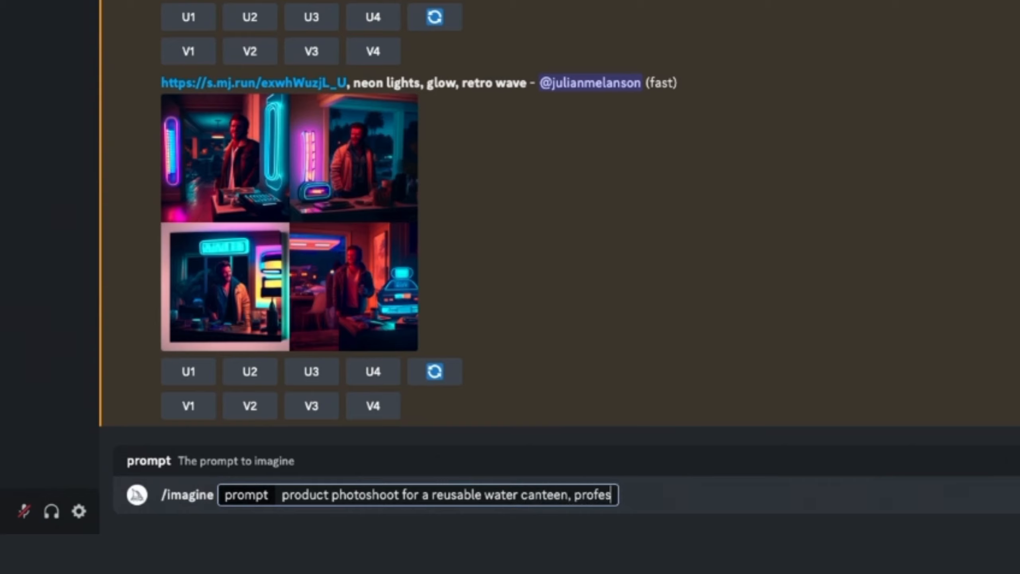
type("sional lighting")
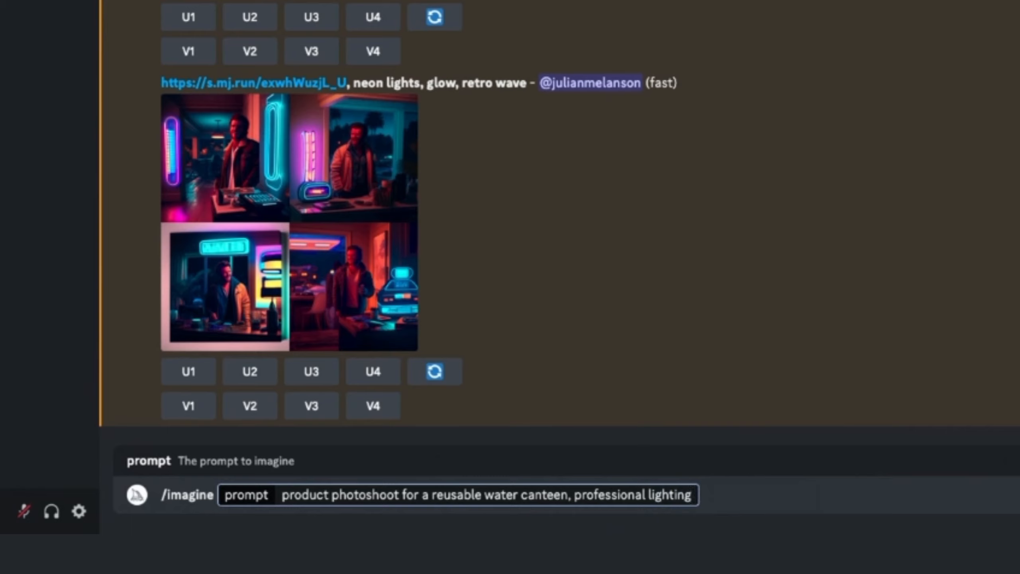
type(", red")
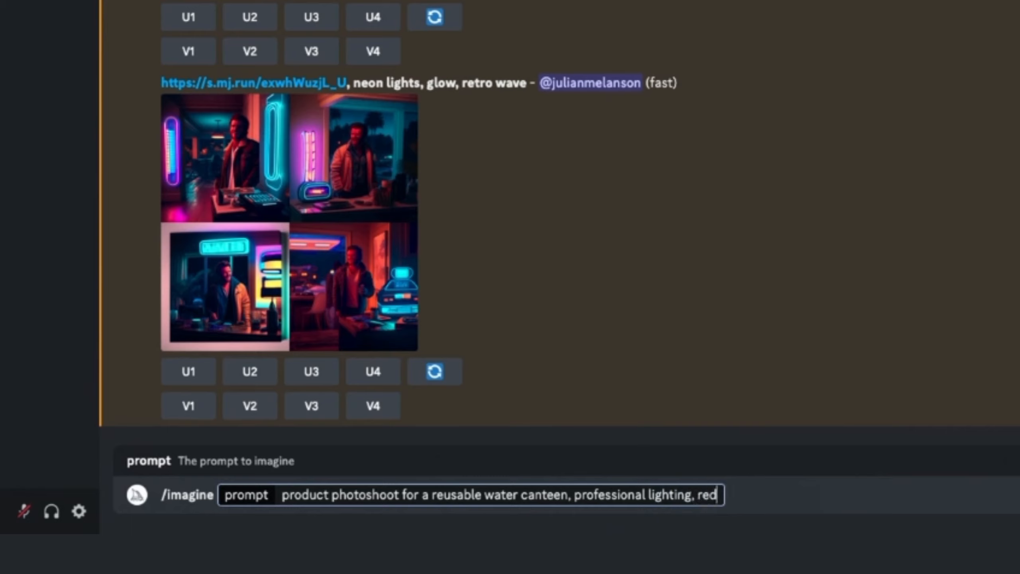
key("BackSpace")
key("BackSpace")
key("BackSpace")
type("blue co")
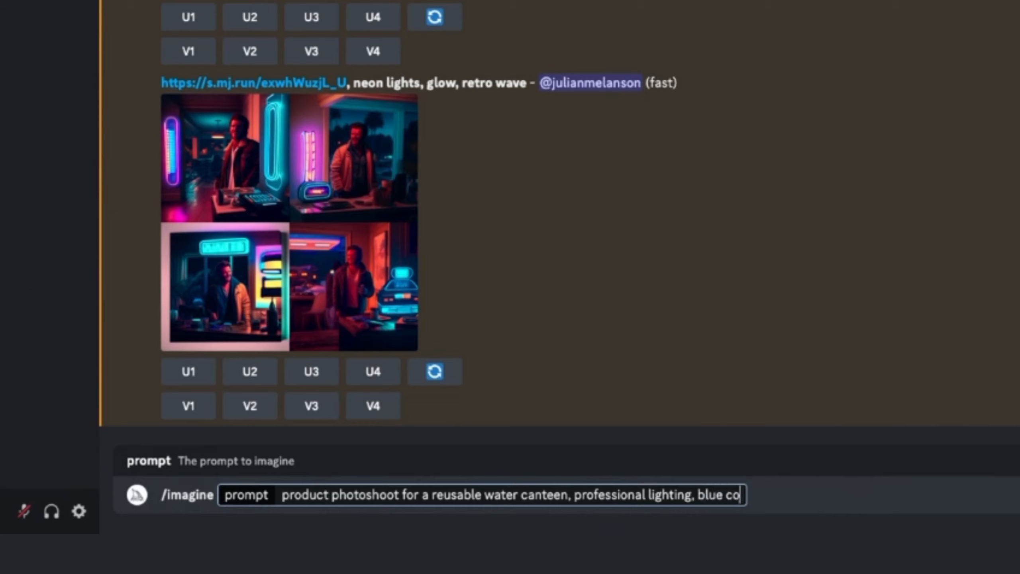
type("lored back")
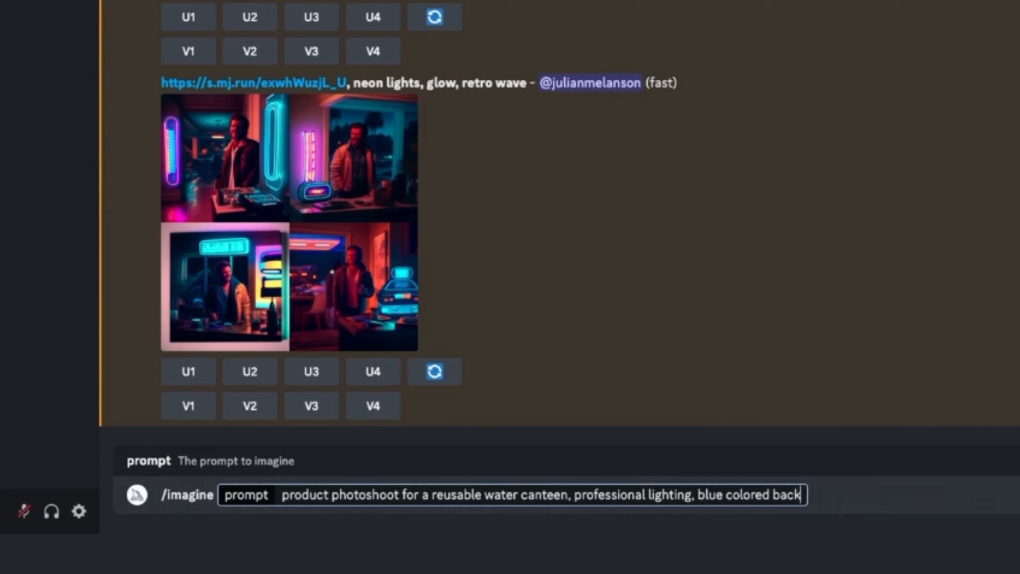
type("drop, pho")
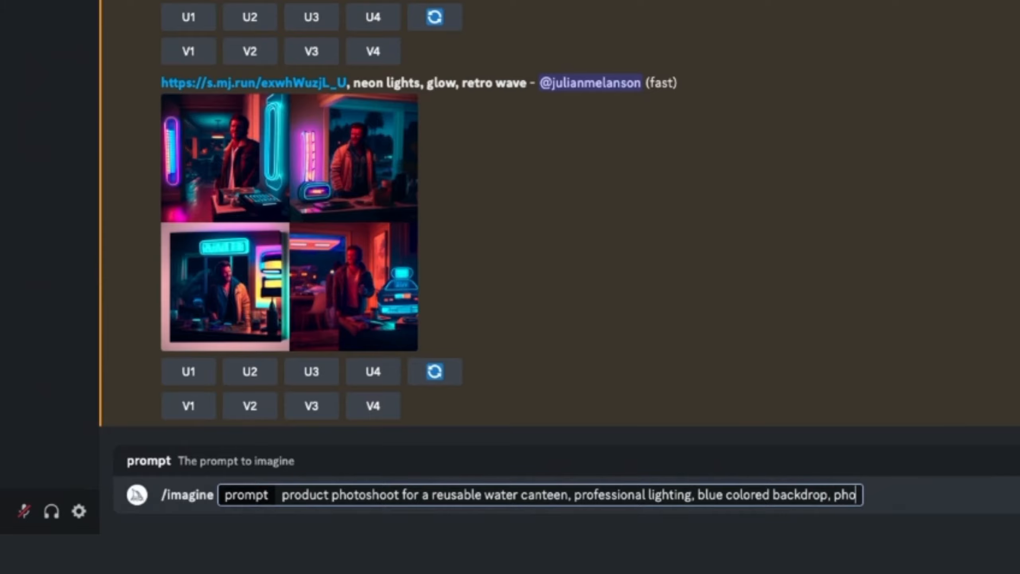
type("torealisti")
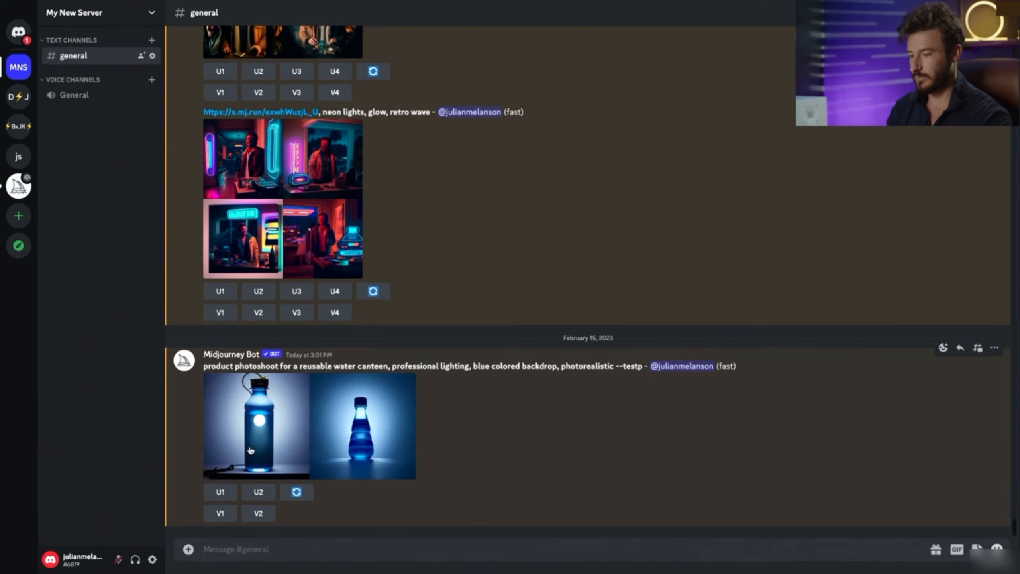
Inspect the two generated bottle images enlarged and upscale the first one.
left_click(310, 425)
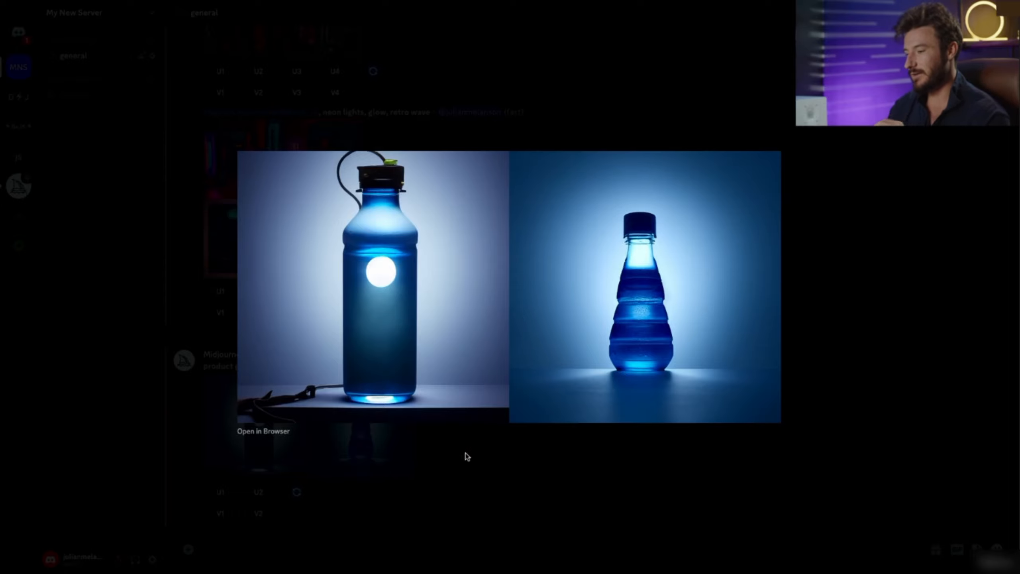
left_click(388, 491)
left_click(224, 493)
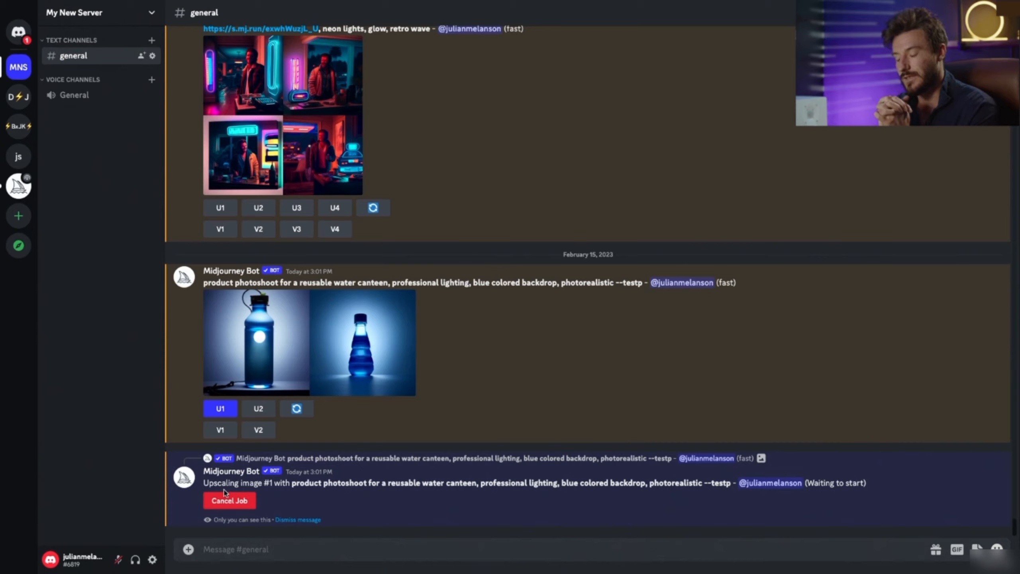
Open the upscaled bottle image at full size and save it to the Downloads folder.
left_click(277, 394)
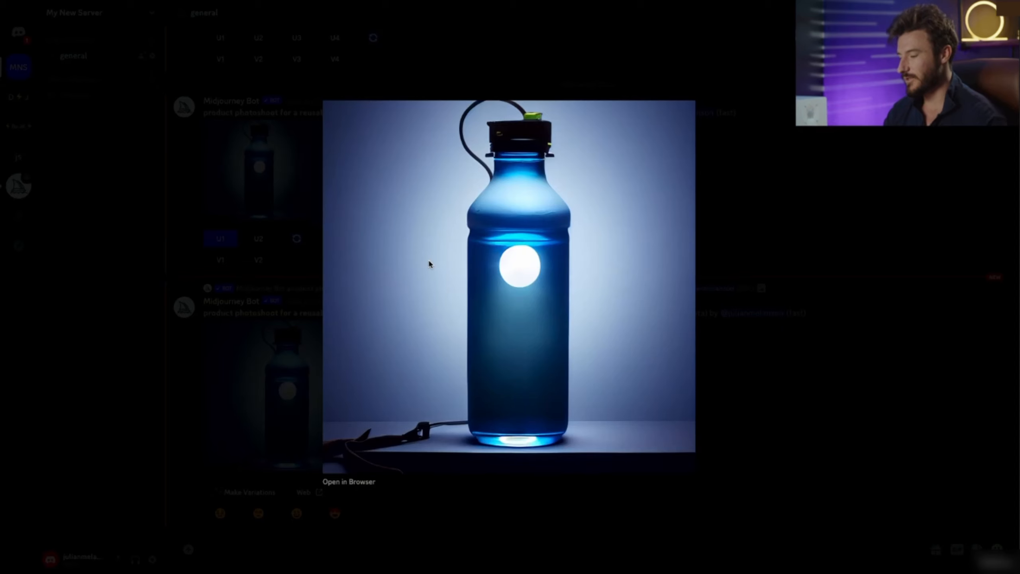
right_click(429, 262)
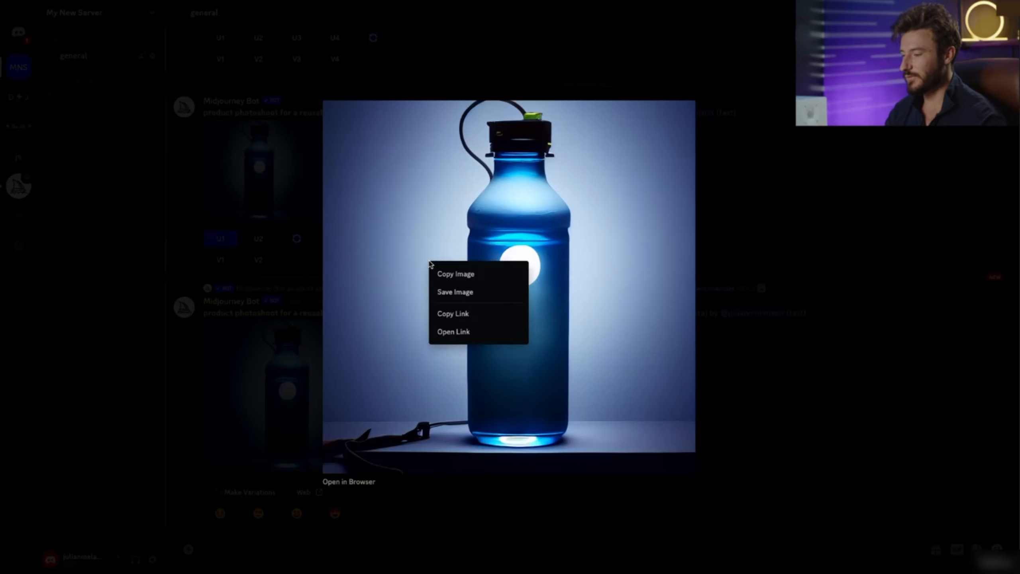
left_click(484, 293)
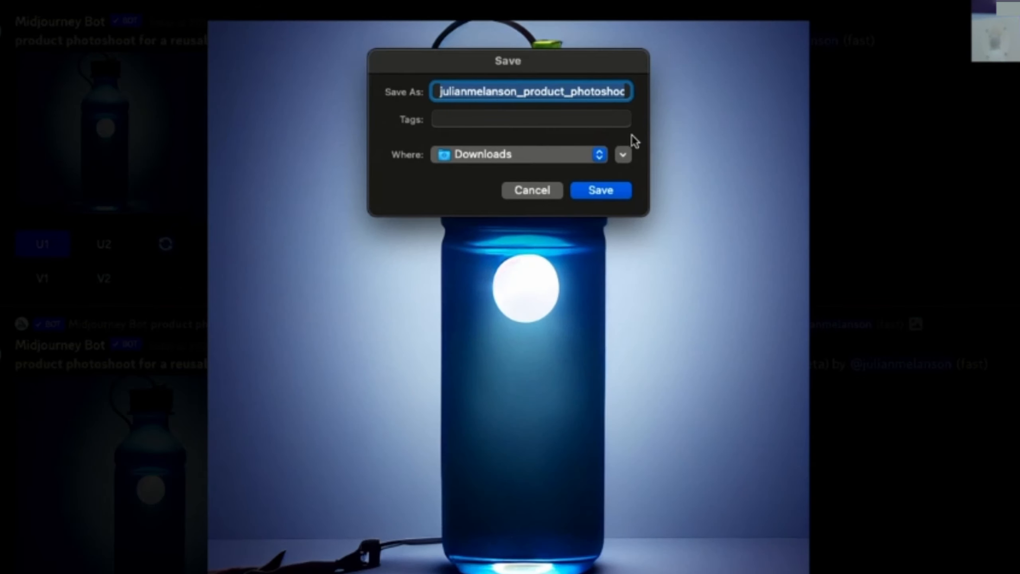
left_click(602, 190)
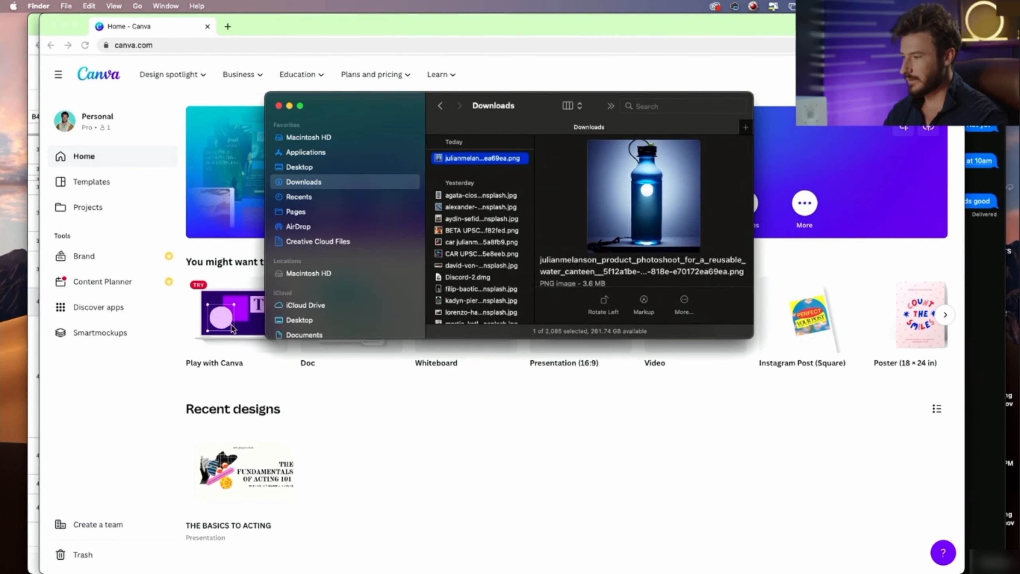
Switch to Canva, load the saved canteen image from Downloads for photo editing, and remove its background.
left_click(879, 75)
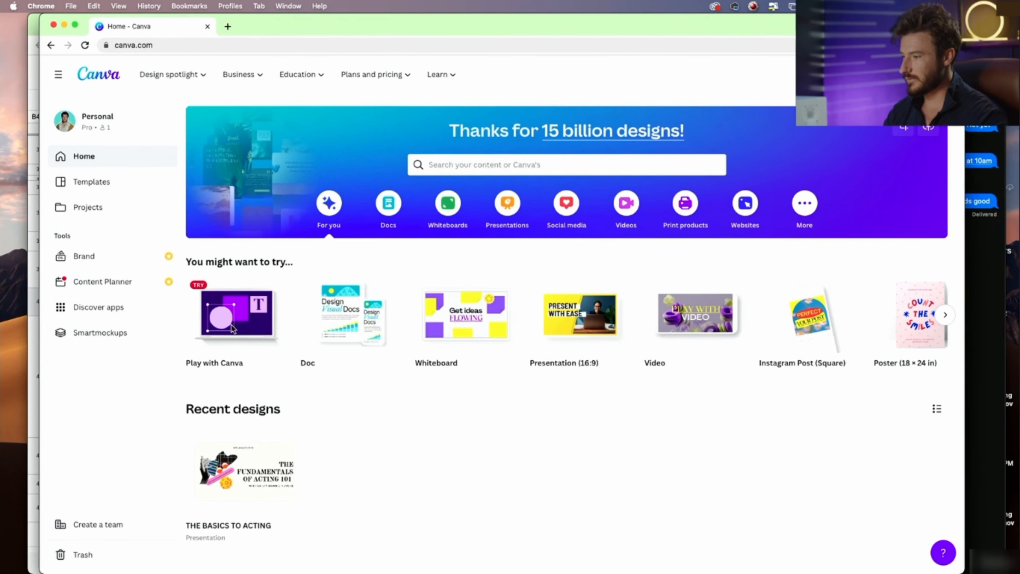
left_click(879, 74)
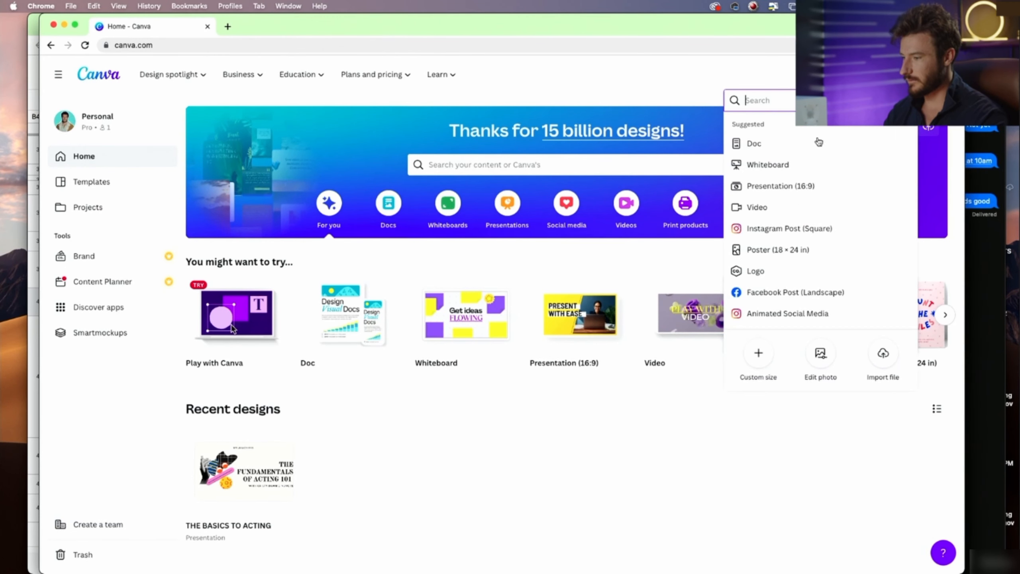
left_click(819, 353)
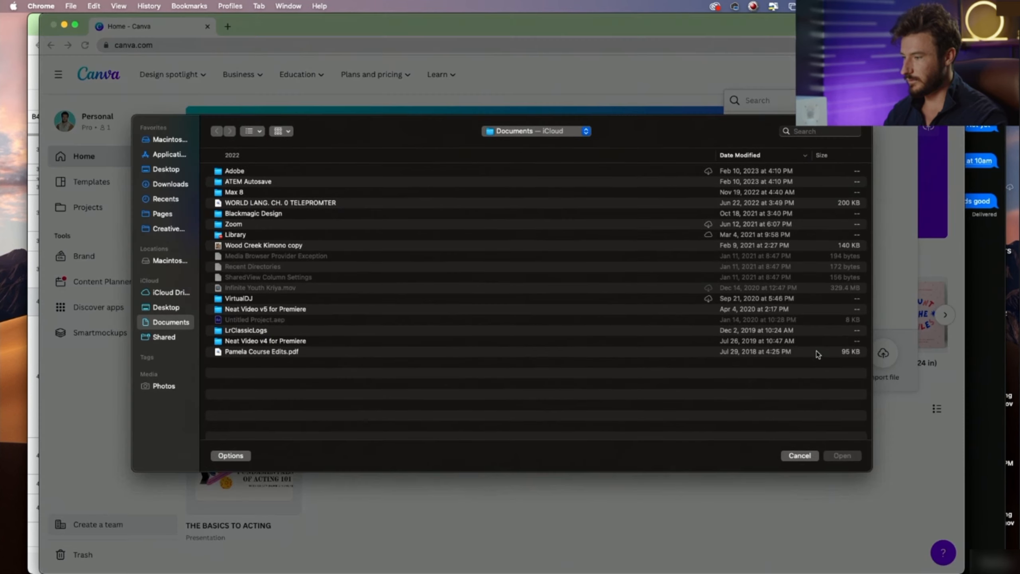
left_click(170, 183)
left_click(272, 173)
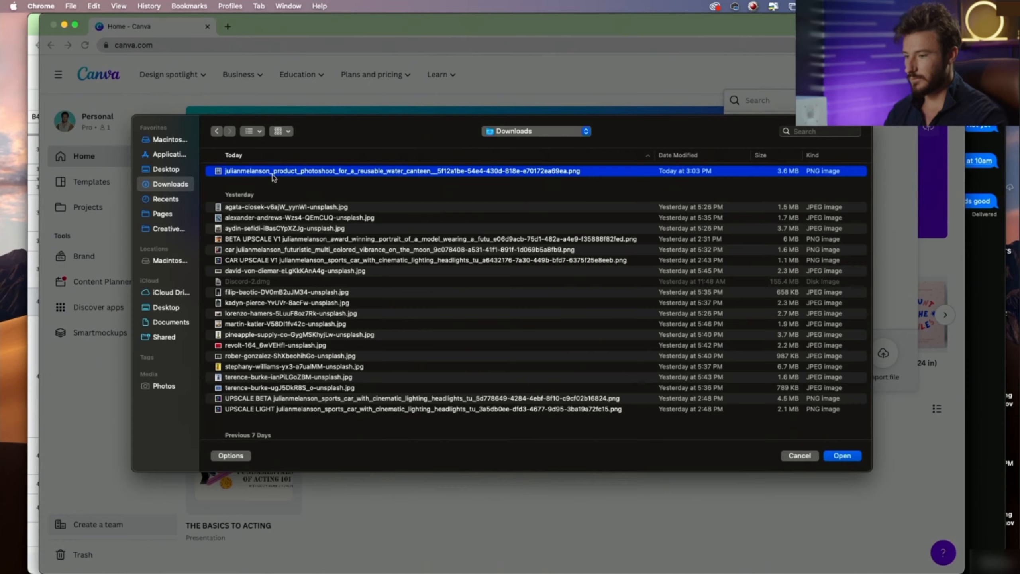
double_click(273, 173)
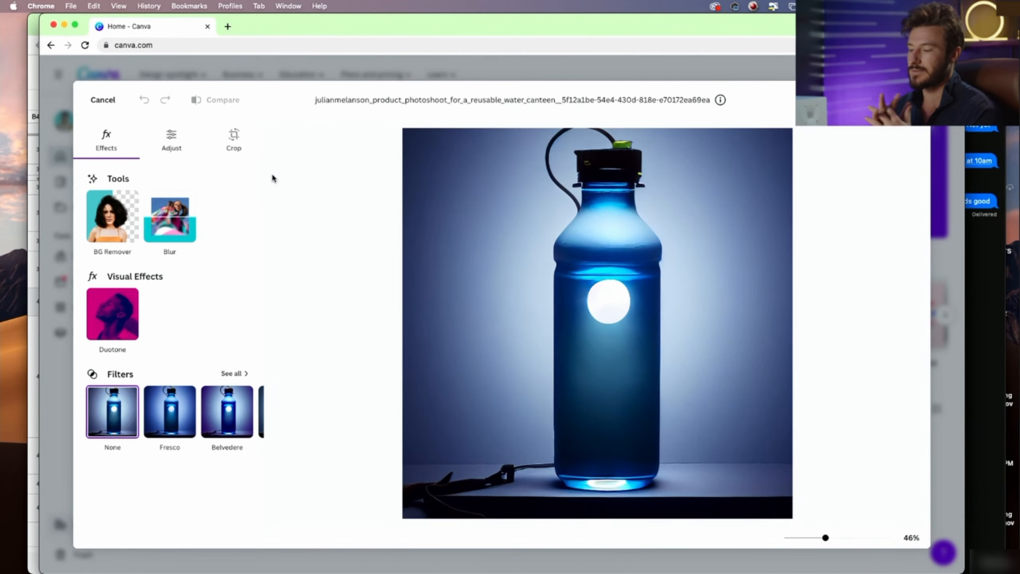
left_click(121, 220)
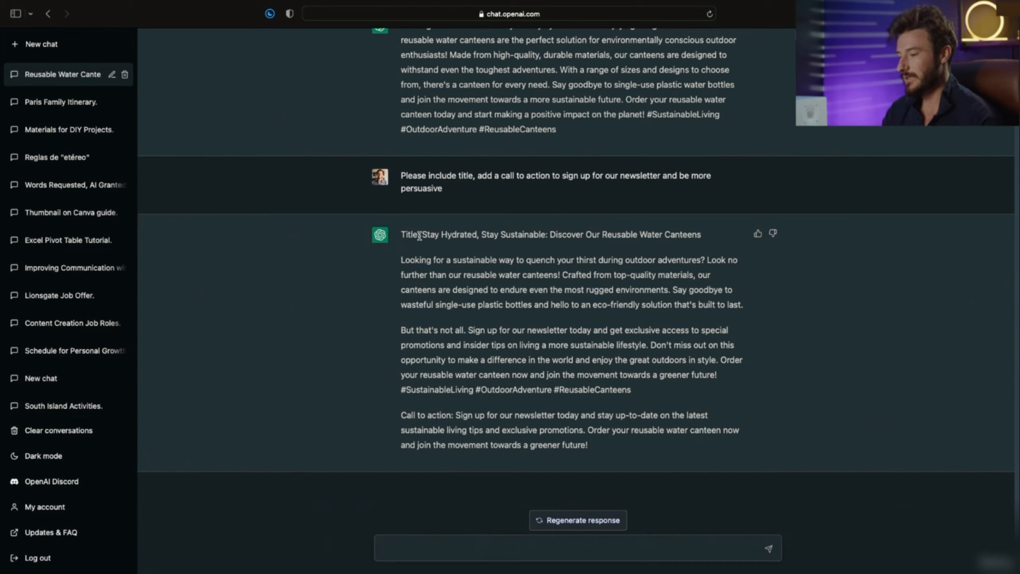
Return to ChatGPT and highlight the title and body paragraphs of the revised canteen post to review them.
left_click_drag(419, 235, 714, 235)
left_click_drag(479, 261, 697, 373)
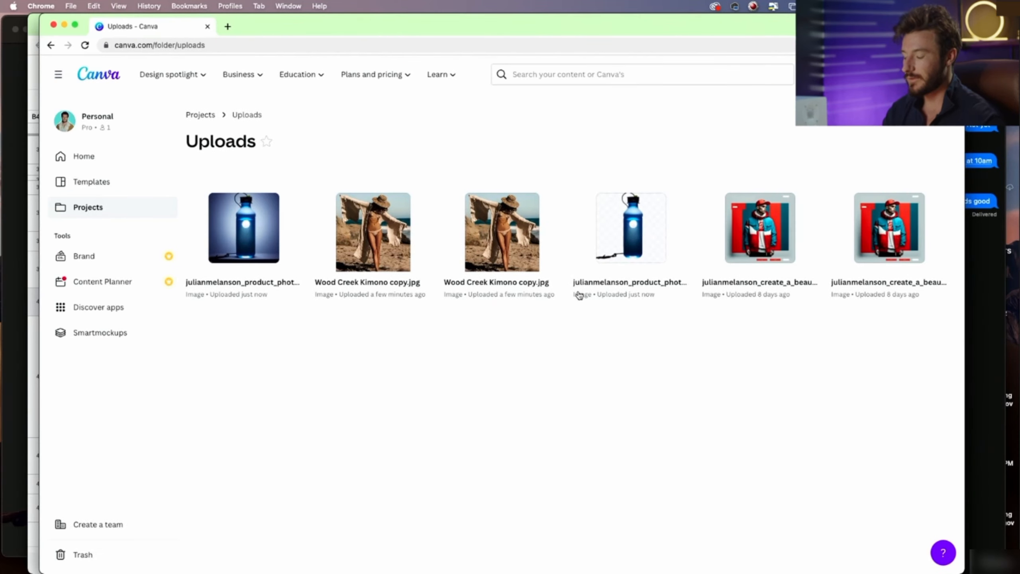
Compare the enlarged upscaled bottle image in Discord with the original image in Canva's photo editor.
key("super+Tab")
key("super+Tab")
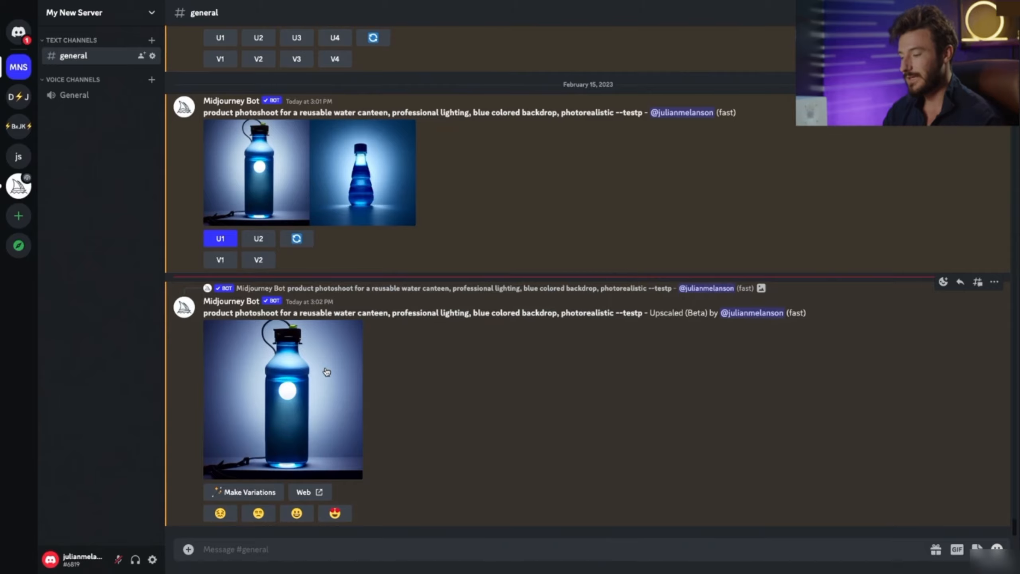
left_click(326, 370)
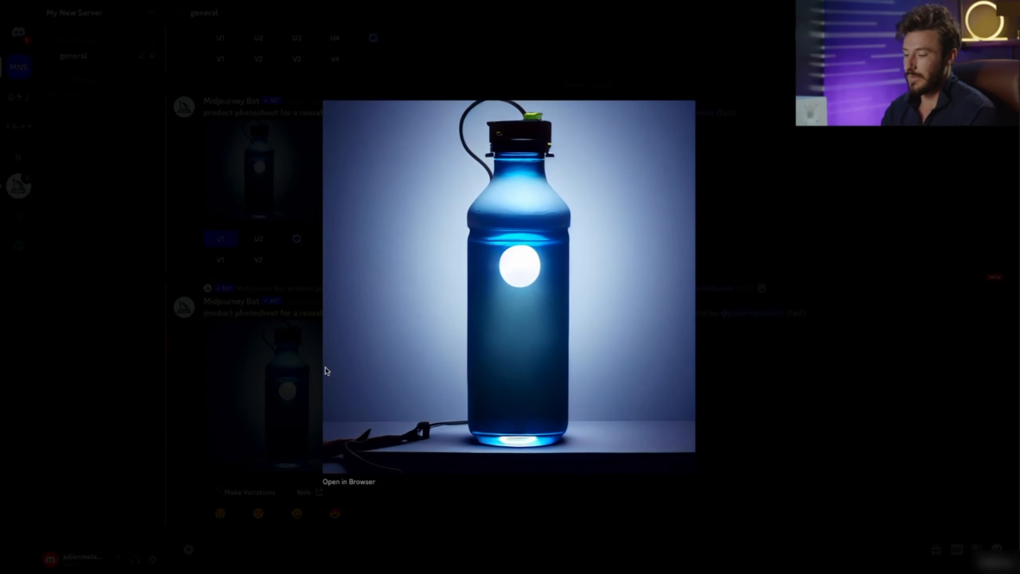
key("super+Tab")
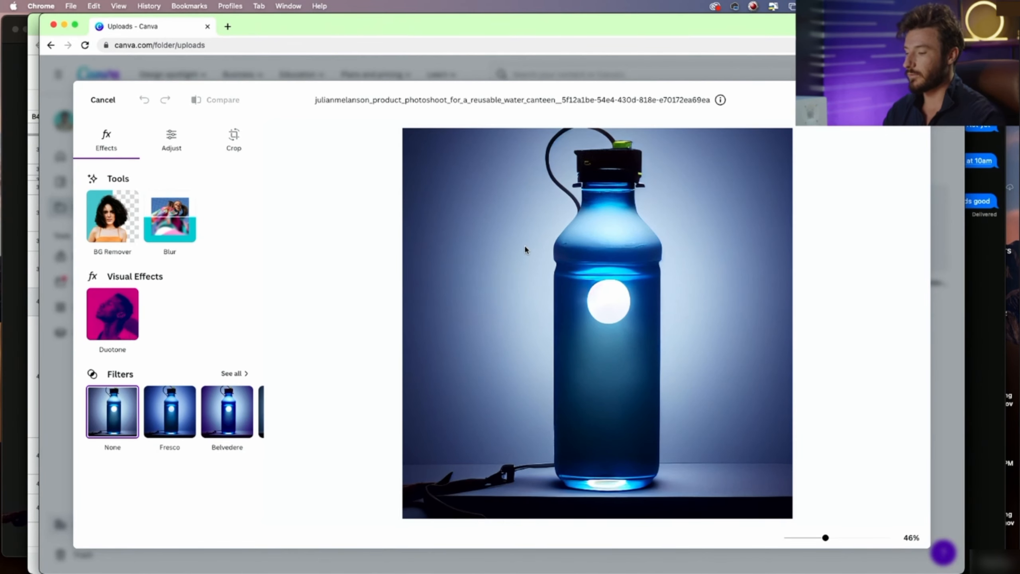
key("super+Tab")
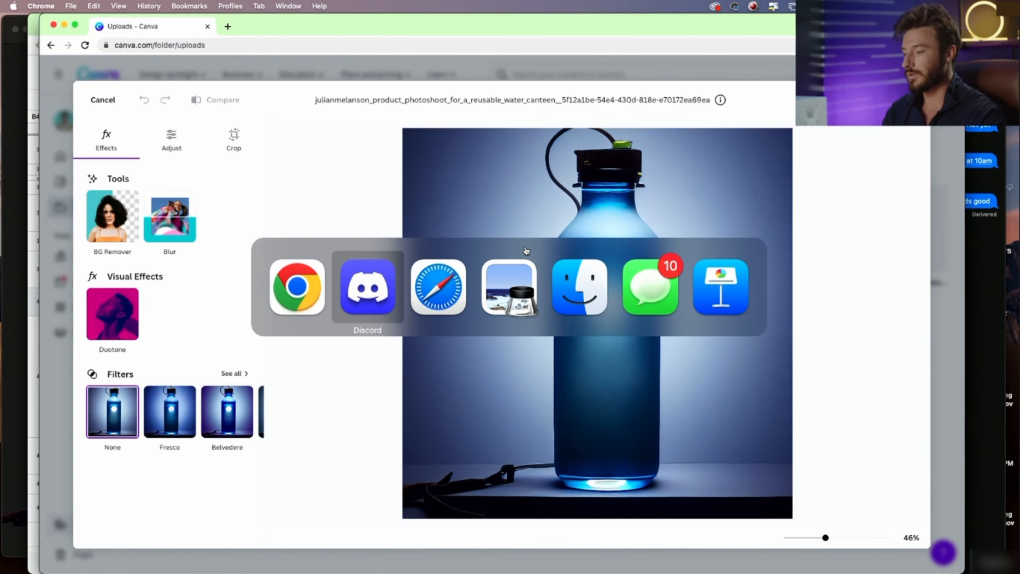
key("super+shift+Tab")
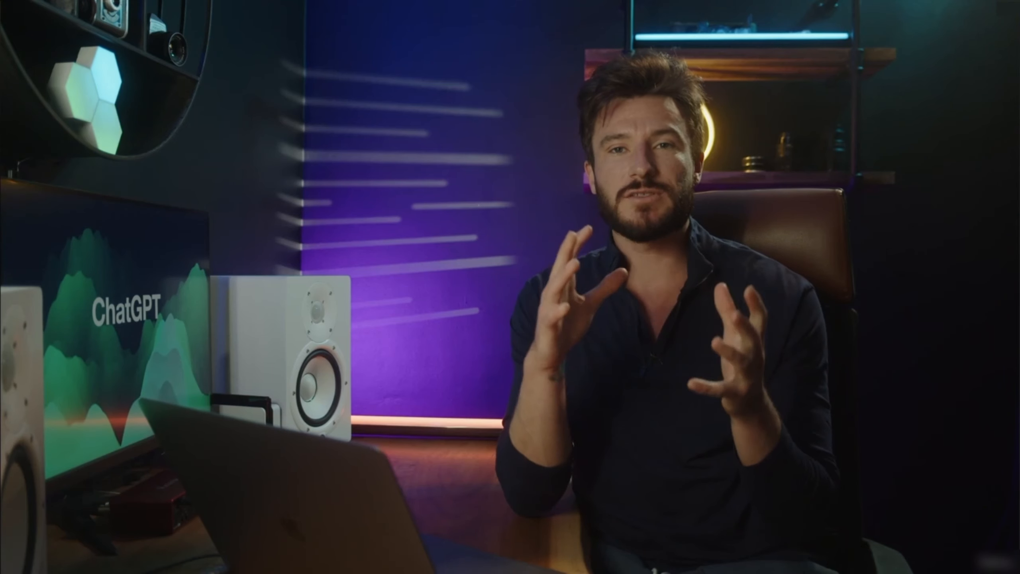